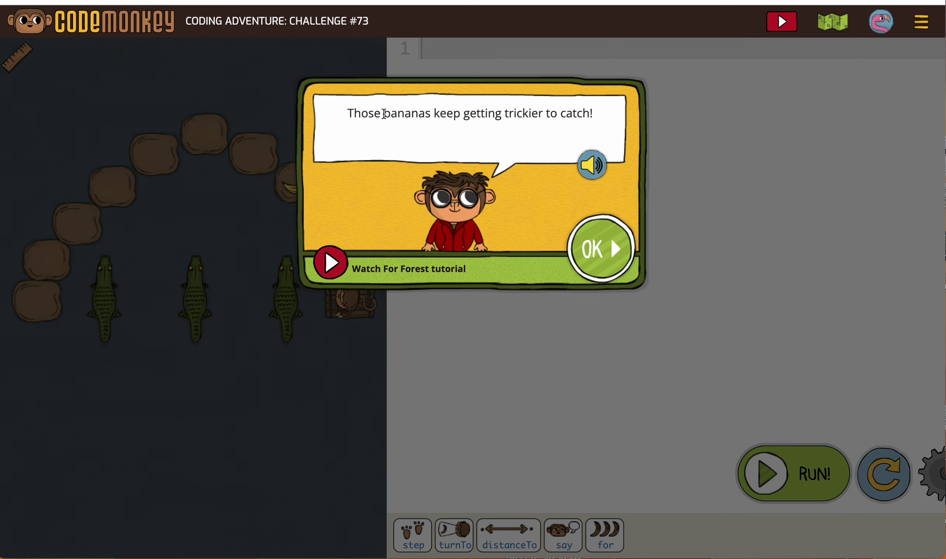
Step: Dismiss the Challenge #73 introduction message to reveal the level and empty editor
{"action": "left_click", "coordinate": [600, 250]}
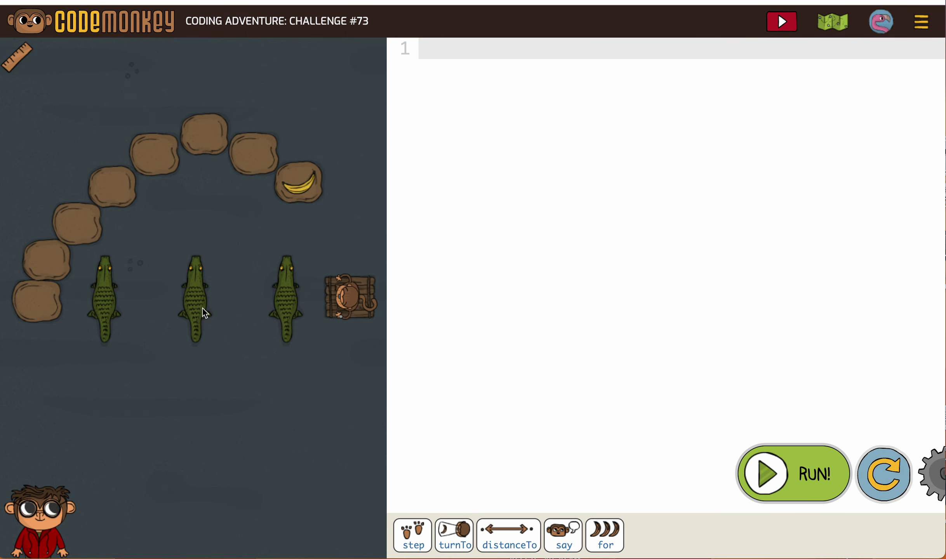
Step: Write a 'for c in crocodiles' loop whose body is 'c.turnTo islands[0]'
{"action": "left_click", "coordinate": [599, 547]}
{"action": "type", "text": "c in array"}
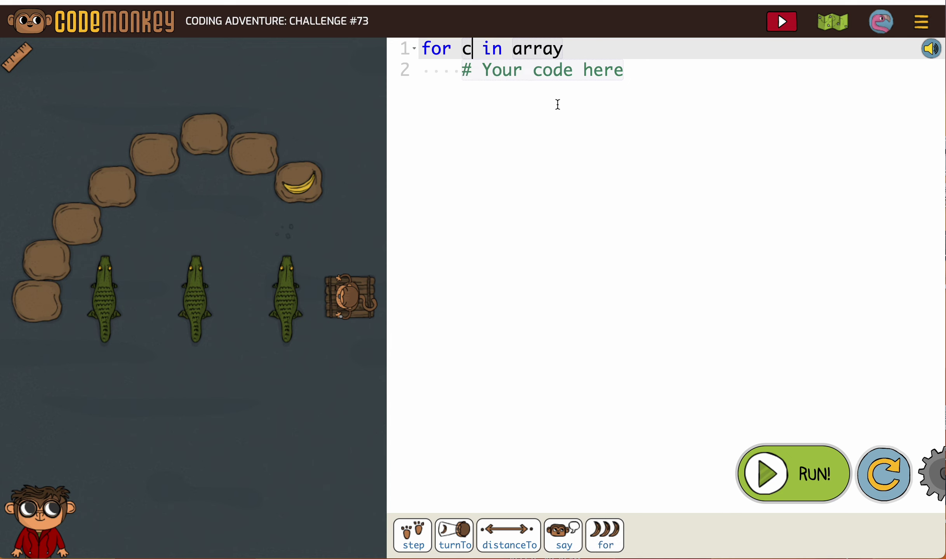
{"action": "key", "text": "Tab"}
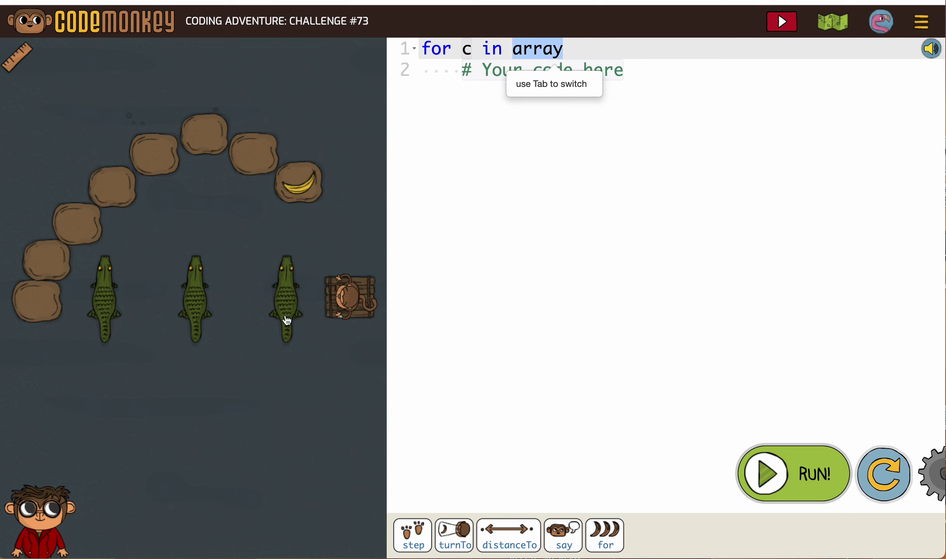
{"action": "left_click", "coordinate": [302, 347]}
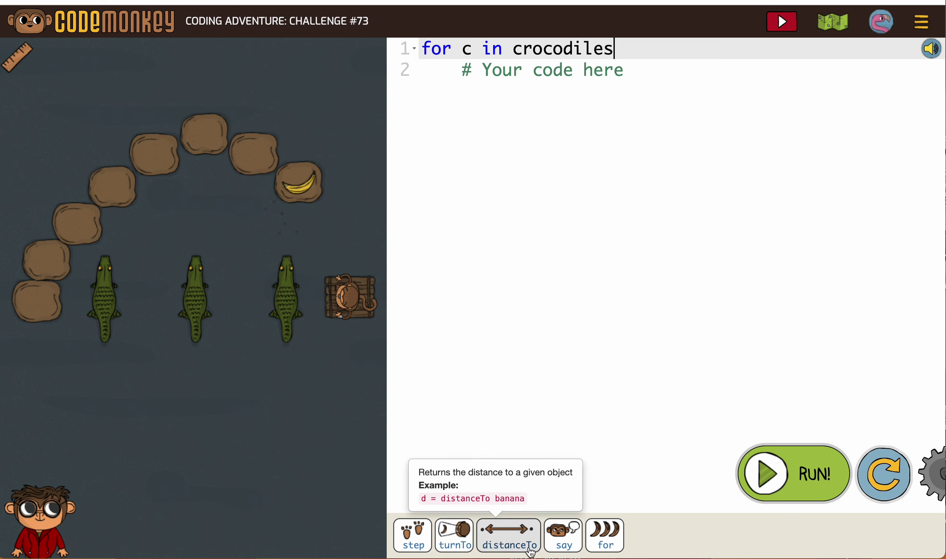
{"action": "type", "text": "c"}
{"action": "key", "text": "BackSpace"}
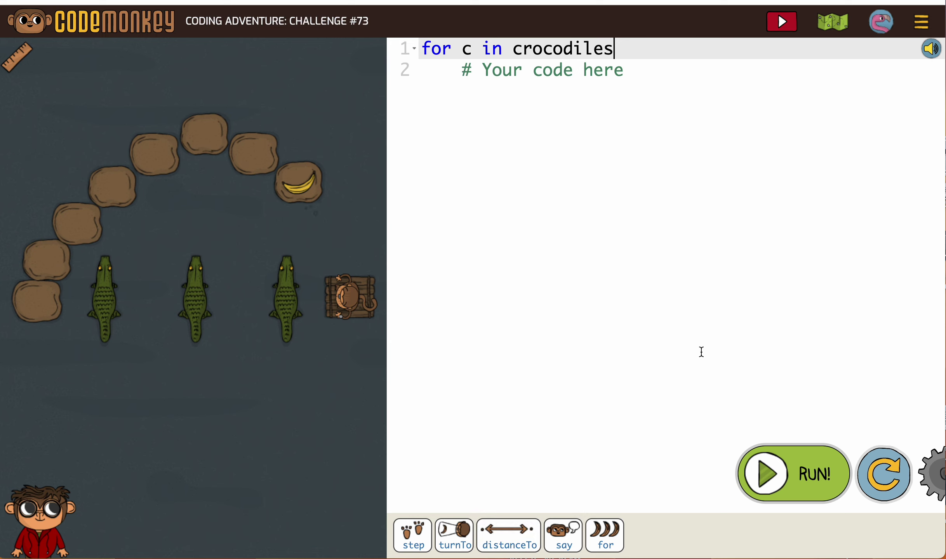
{"action": "left_click_drag", "start_coordinate": [628, 71], "coordinate": [464, 71]}
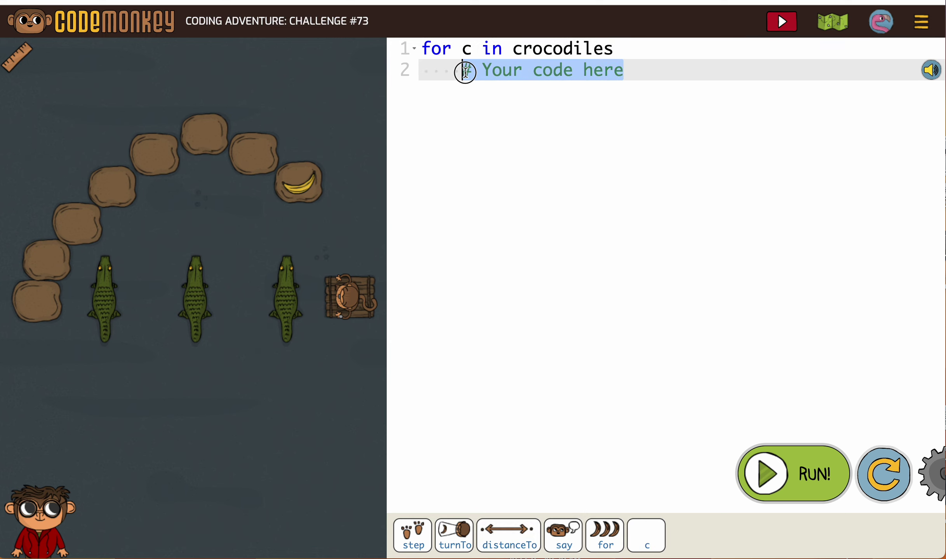
{"action": "type", "text": "c"}
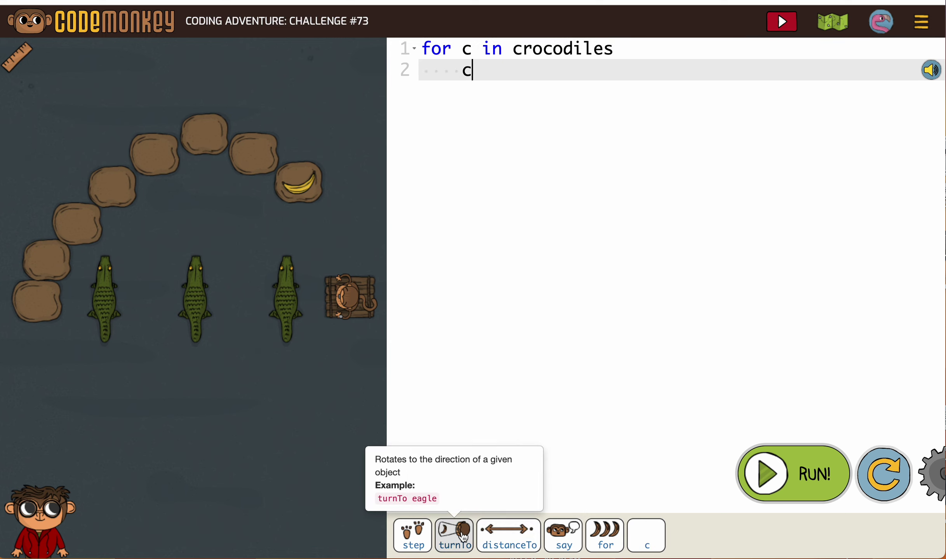
{"action": "left_click", "coordinate": [463, 536]}
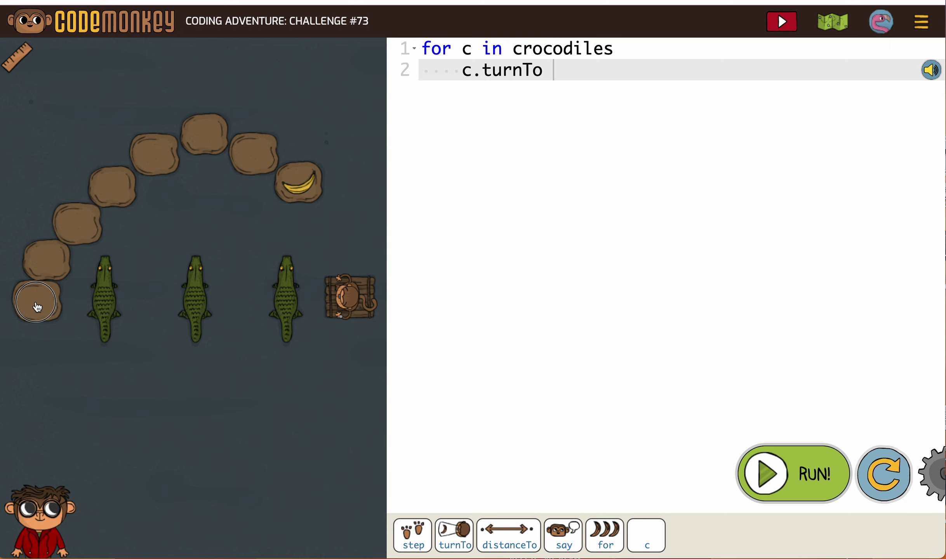
{"action": "mouse_move", "coordinate": [37, 301]}
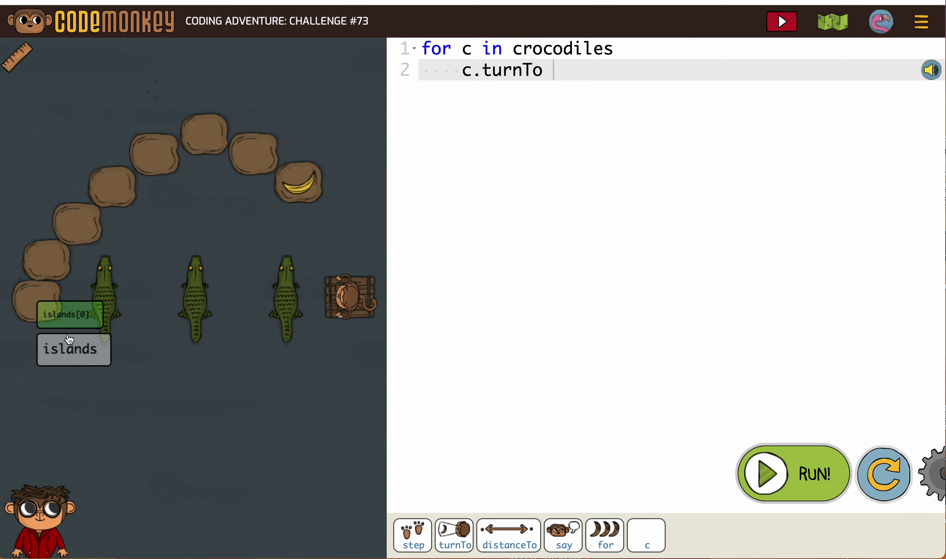
{"action": "left_click", "coordinate": [65, 323]}
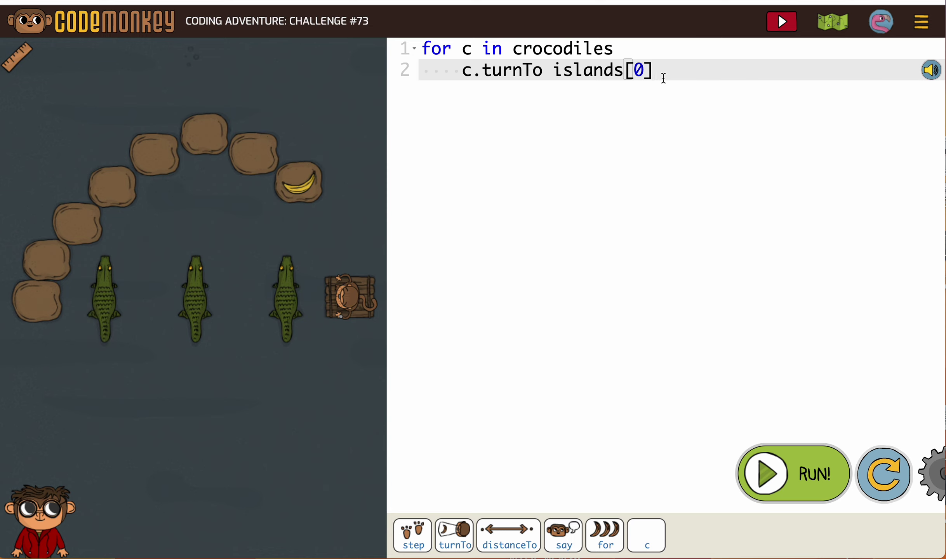
Step: Add an unindented 'step distanceTo islands[0]' line and run the program
{"action": "key", "text": "Return"}
{"action": "key", "text": "BackSpace"}
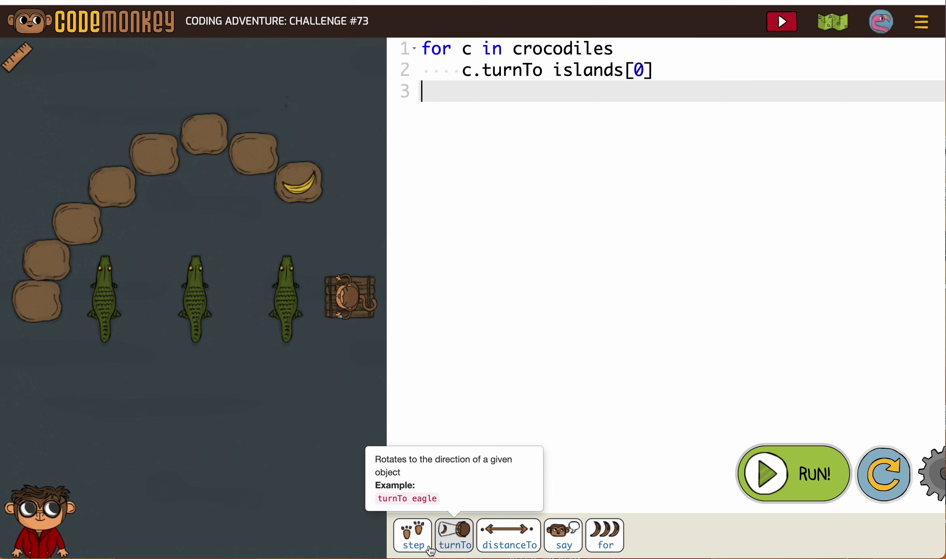
{"action": "left_click", "coordinate": [412, 546]}
{"action": "type", "text": "distanceTo"}
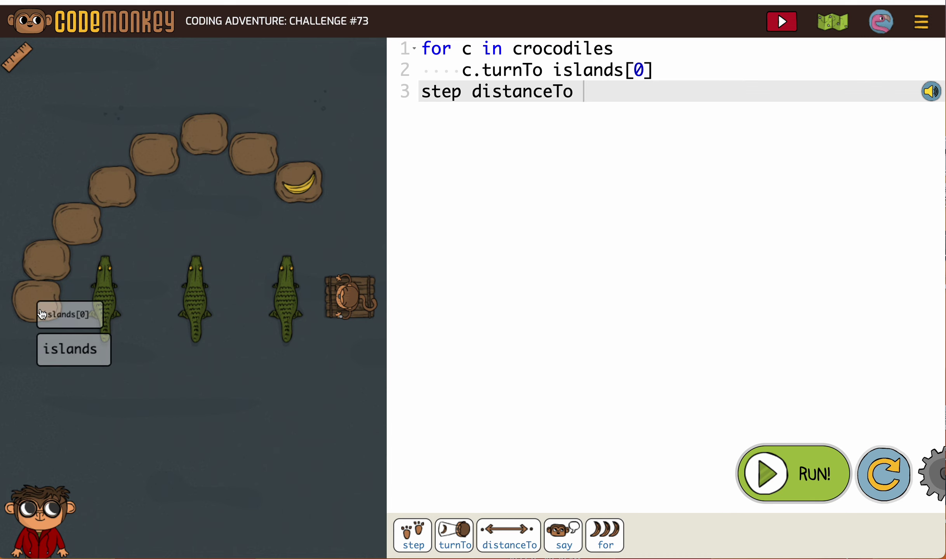
{"action": "left_click", "coordinate": [41, 313]}
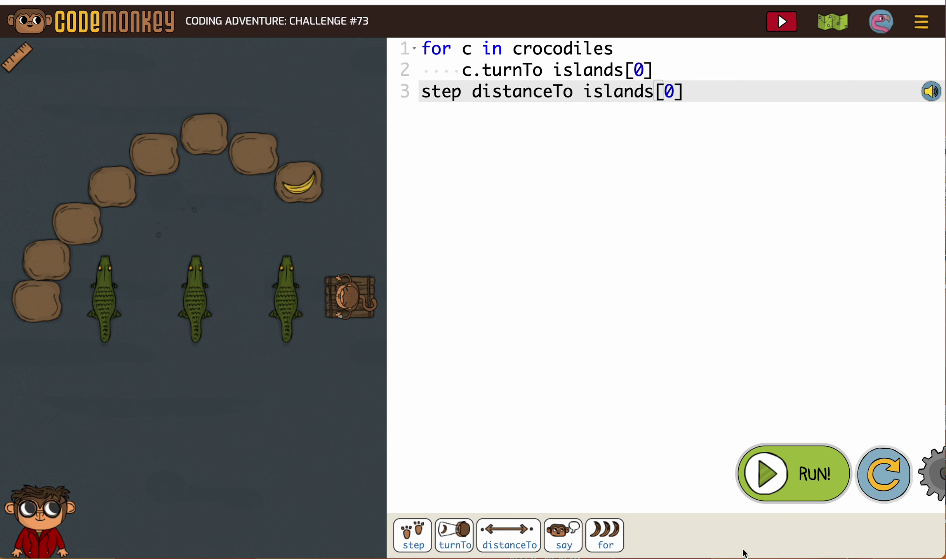
{"action": "left_click", "coordinate": [786, 478]}
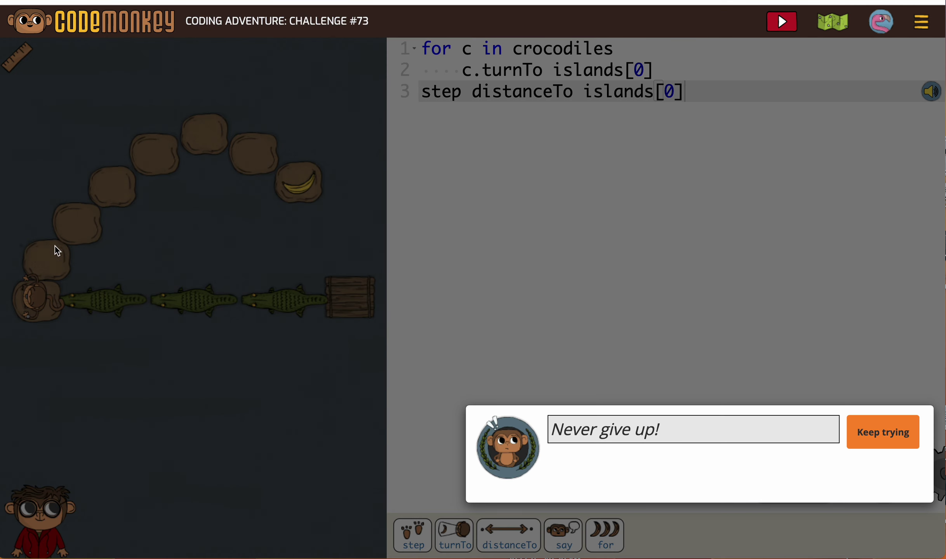
Step: Reset after the failure, delete the step line, and insert a second for-loop template
{"action": "left_click", "coordinate": [882, 436]}
{"action": "left_click", "coordinate": [689, 98]}
{"action": "left_click_drag", "start_coordinate": [689, 98], "coordinate": [407, 91]}
{"action": "key", "text": "BackSpace"}
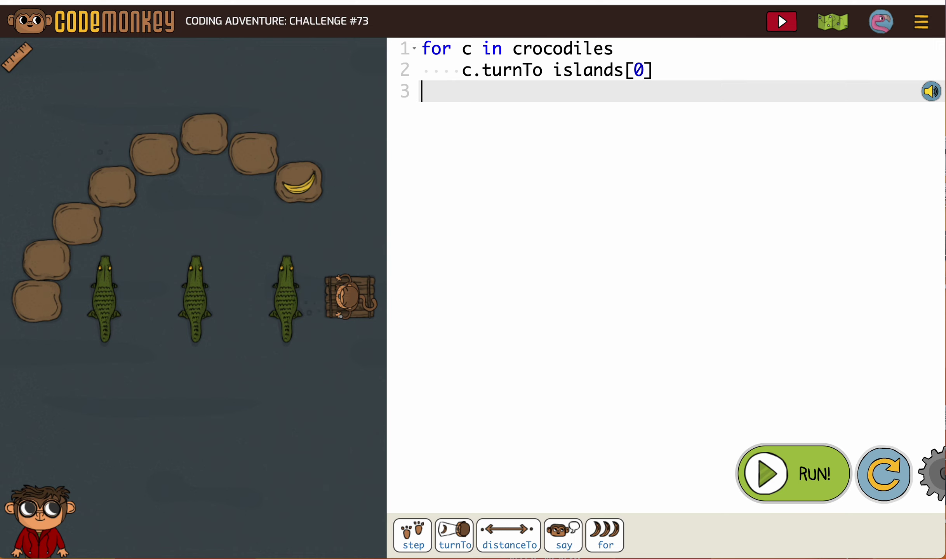
{"action": "left_click", "coordinate": [606, 542]}
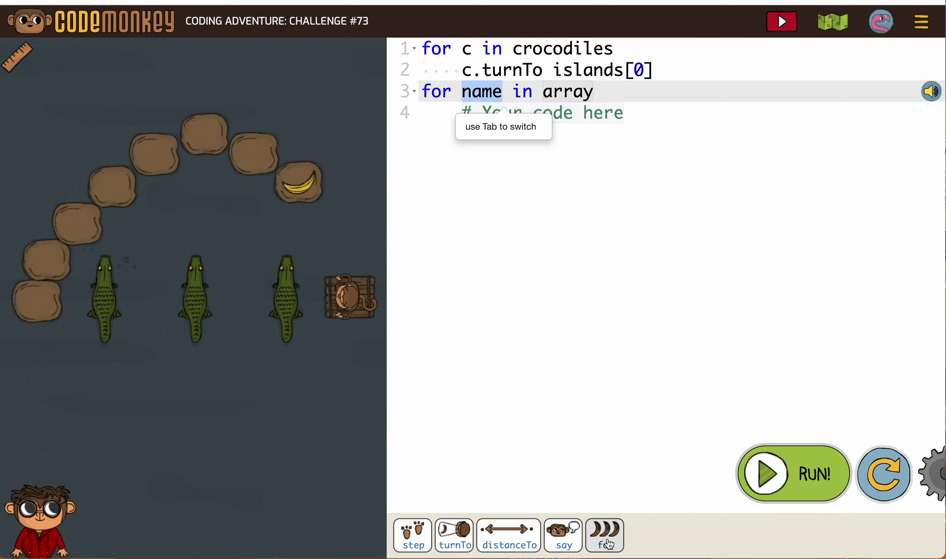
{"action": "mouse_move", "coordinate": [37, 301]}
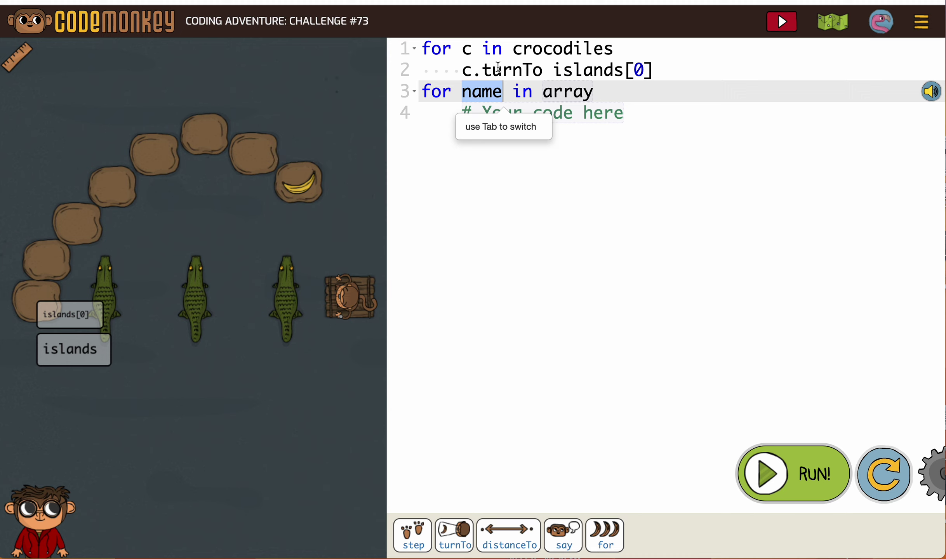
Step: Make the second loop header 'for i in islands' and clear line 4's placeholder comment
{"action": "left_click", "coordinate": [481, 91]}
{"action": "left_click_drag", "start_coordinate": [502, 91], "coordinate": [461, 89]}
{"action": "type", "text": "i"}
{"action": "double_click", "coordinate": [529, 91]}
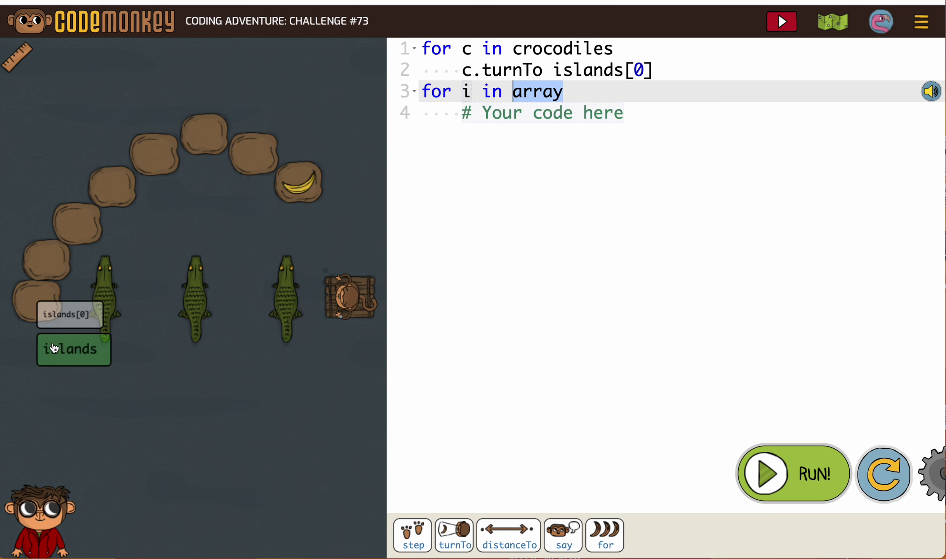
{"action": "left_click", "coordinate": [53, 347]}
{"action": "left_click_drag", "start_coordinate": [625, 113], "coordinate": [461, 113]}
{"action": "key", "text": "BackSpace"}
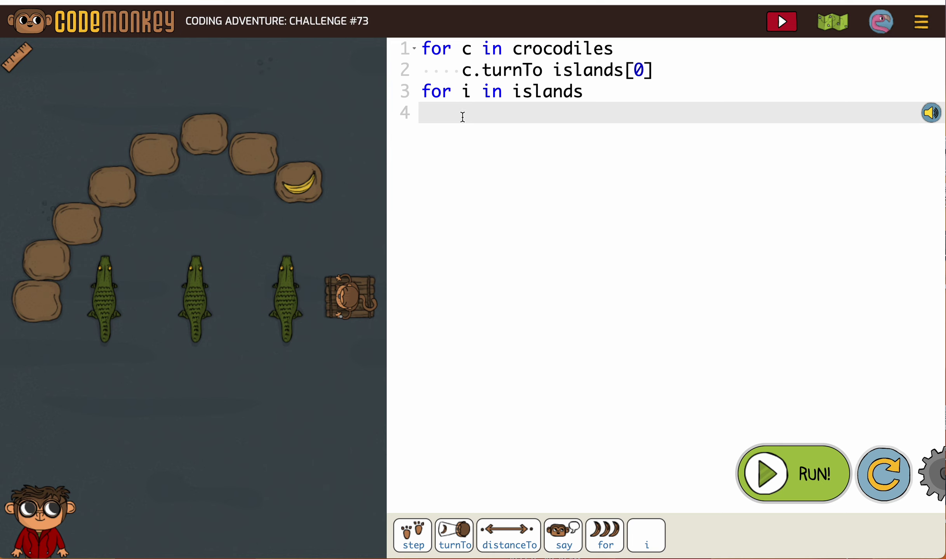
Step: Fill the second loop body with 'turnTo i' and 'step distanceTo i'
{"action": "left_click", "coordinate": [454, 532]}
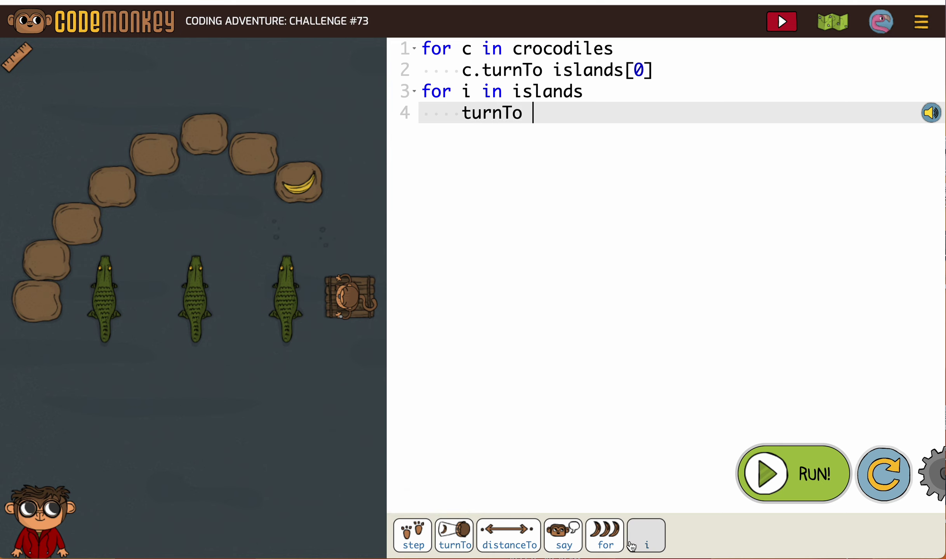
{"action": "left_click", "coordinate": [646, 544]}
{"action": "key", "text": "Return"}
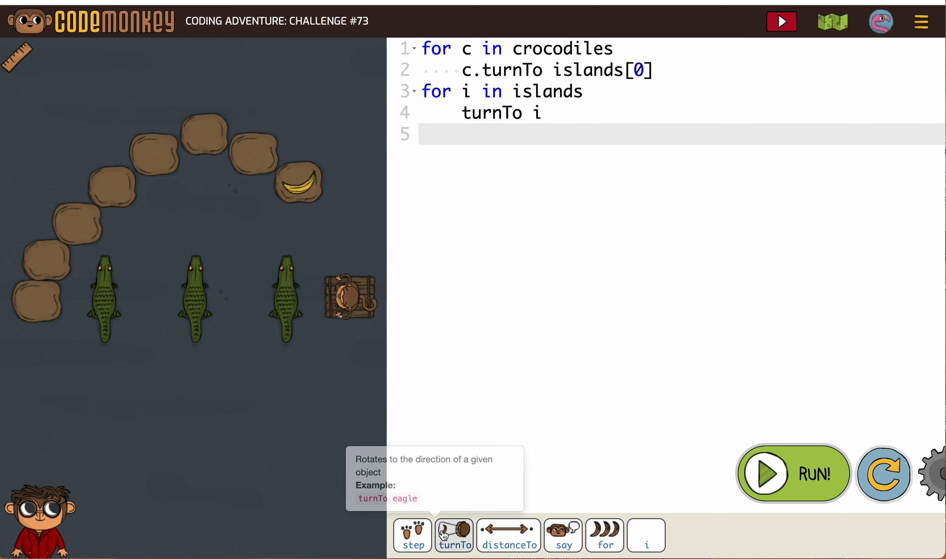
{"action": "left_click", "coordinate": [413, 534]}
{"action": "left_click", "coordinate": [513, 538]}
{"action": "left_click", "coordinate": [646, 540]}
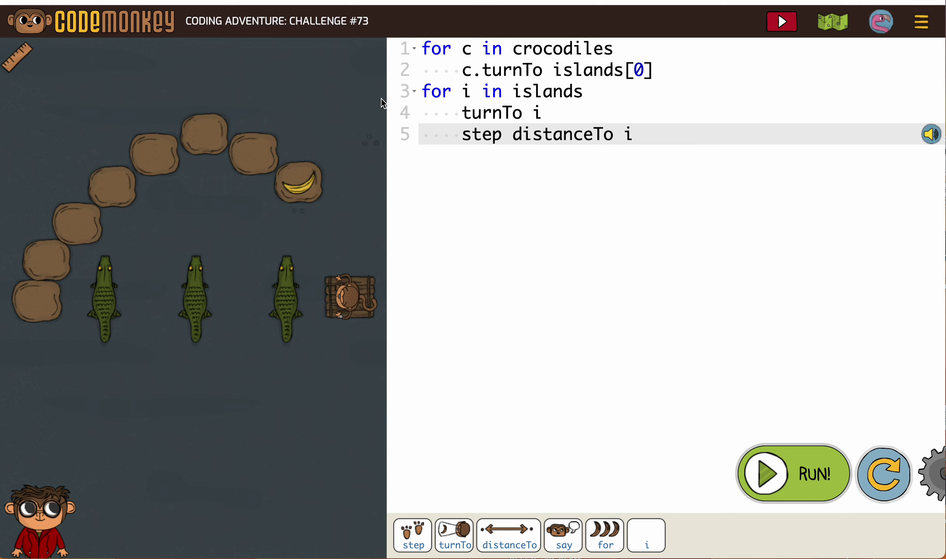
{"action": "left_click_drag", "start_coordinate": [425, 88], "coordinate": [628, 144]}
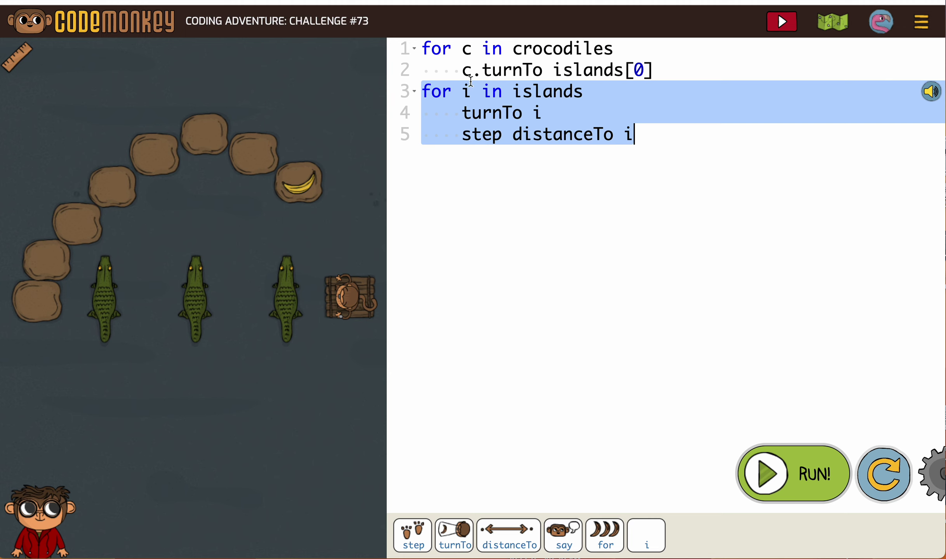
{"action": "left_click", "coordinate": [636, 353]}
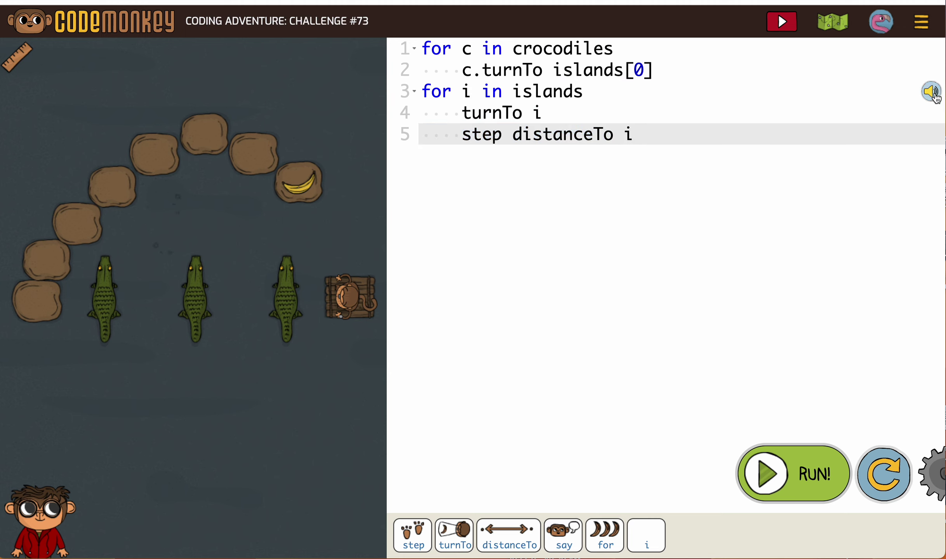